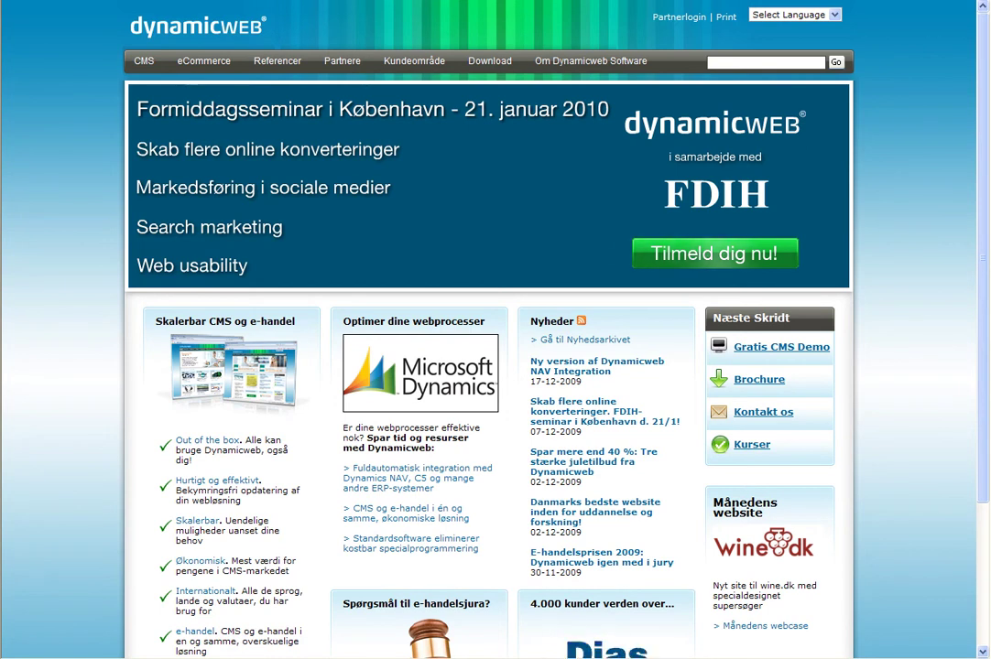
- Open the Dynamicweb administration by adding /admin to the site URL
text(admin)
key(Return)
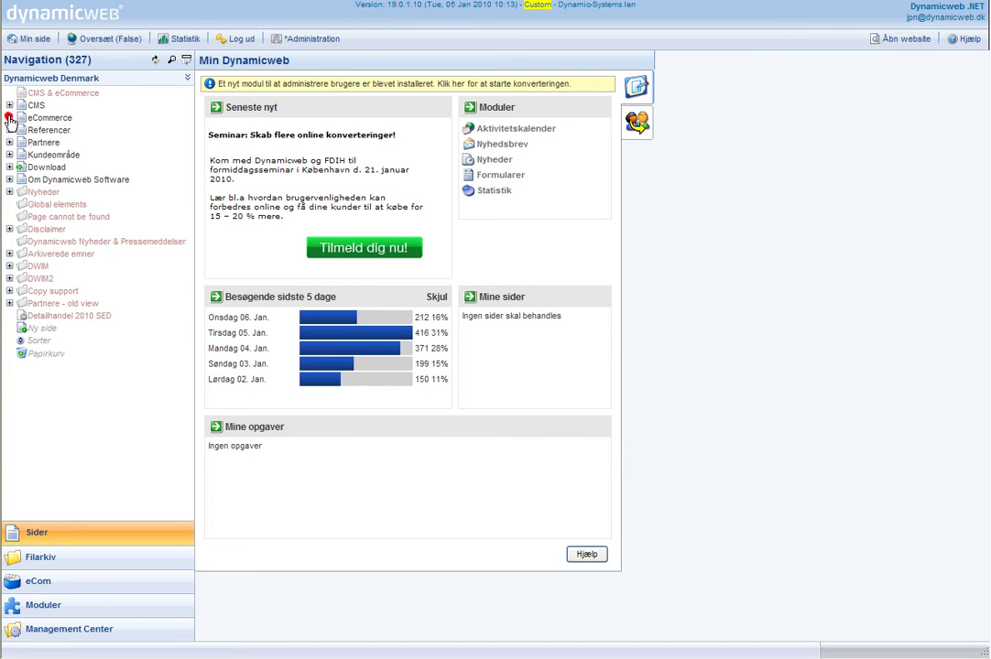
- Open the CMS + eCommerce page under eCommerce and show its Funktioner optimisation functions
click(9, 118)
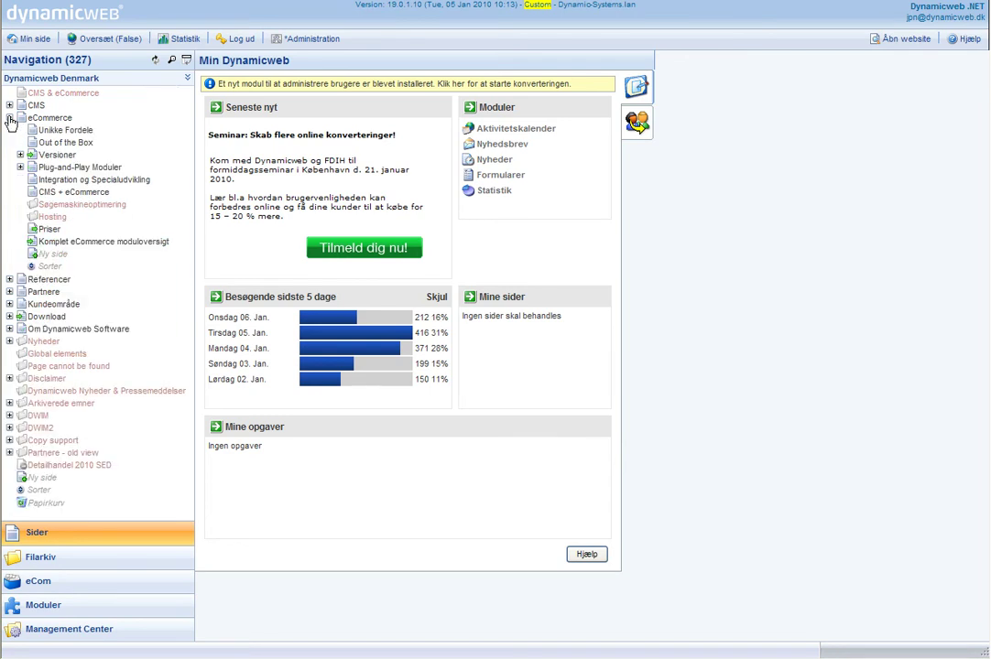
click(75, 195)
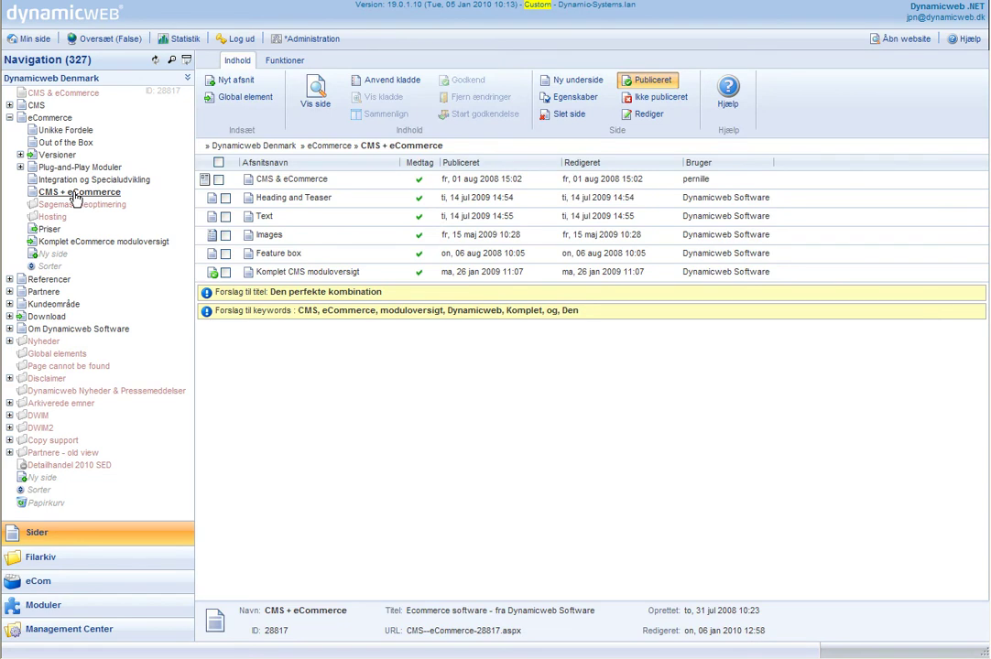
right_click(76, 198)
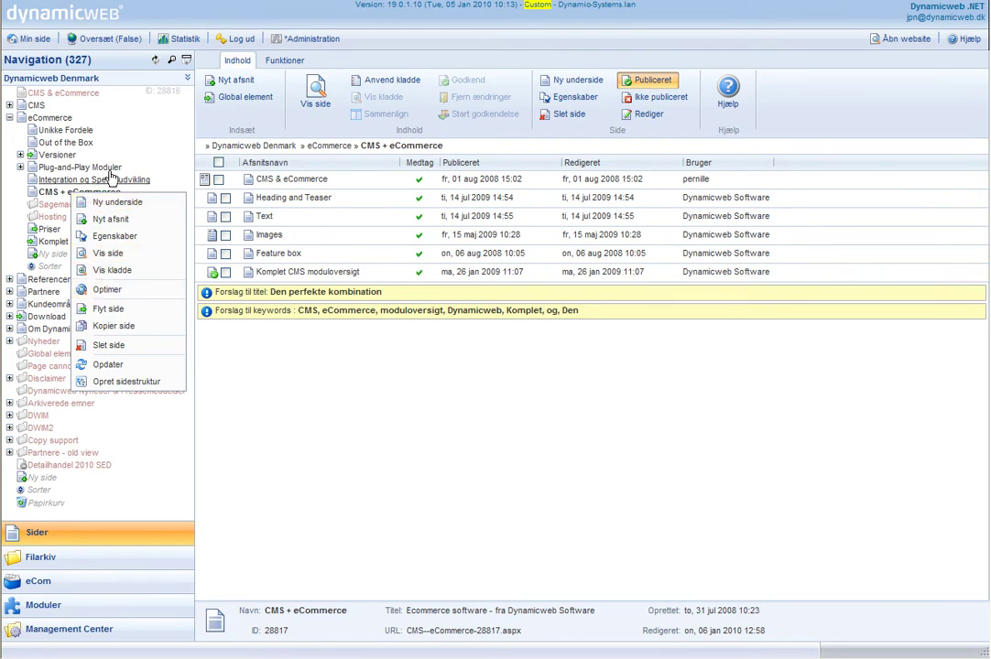
click(286, 62)
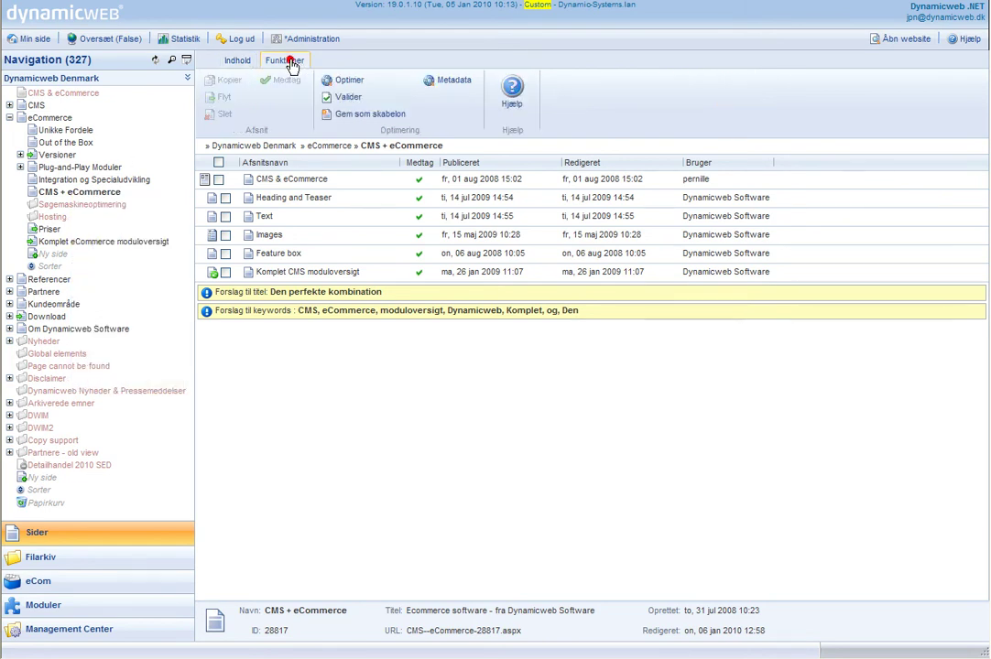
- Run Optimer's phrase analysis on the page and highlight the Indstillinger (da-DK) heading
click(350, 82)
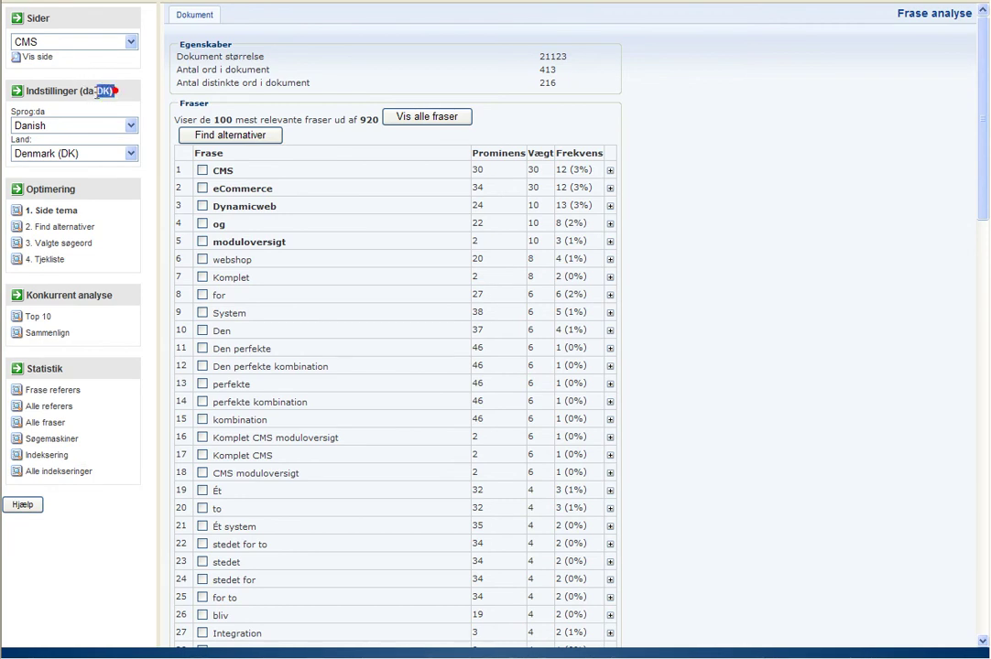
triple_click(90, 92)
drag(55, 91, 41, 105)
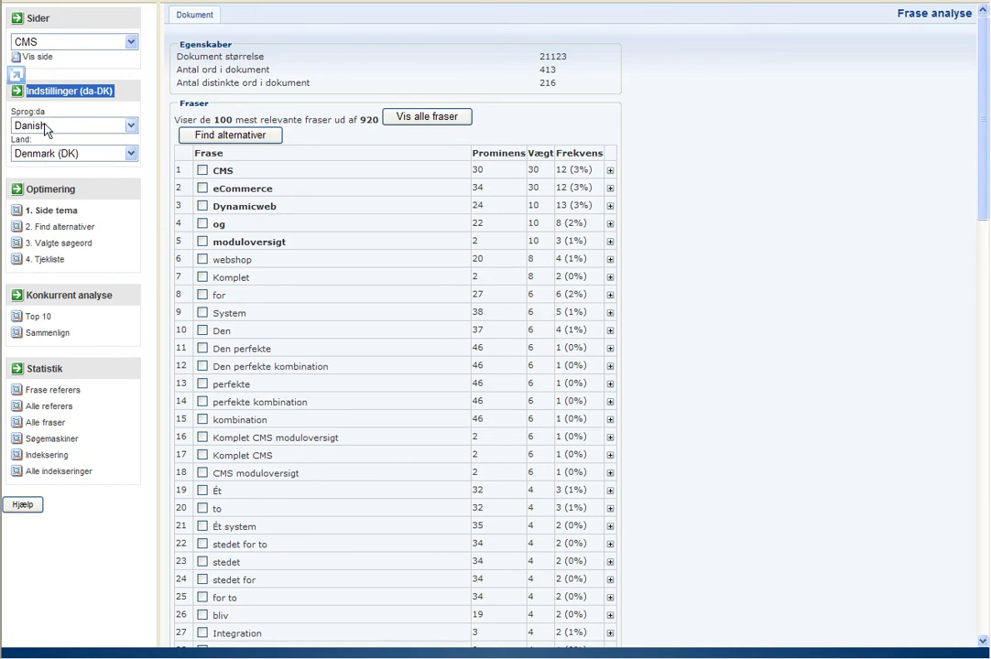
click(44, 129)
click(44, 126)
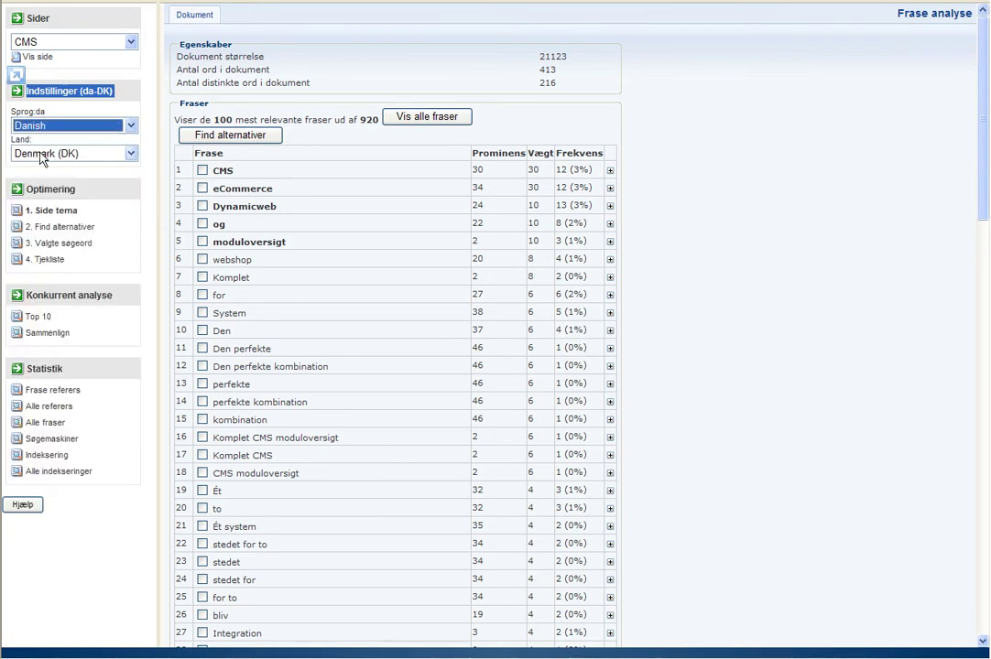
click(41, 155)
click(40, 156)
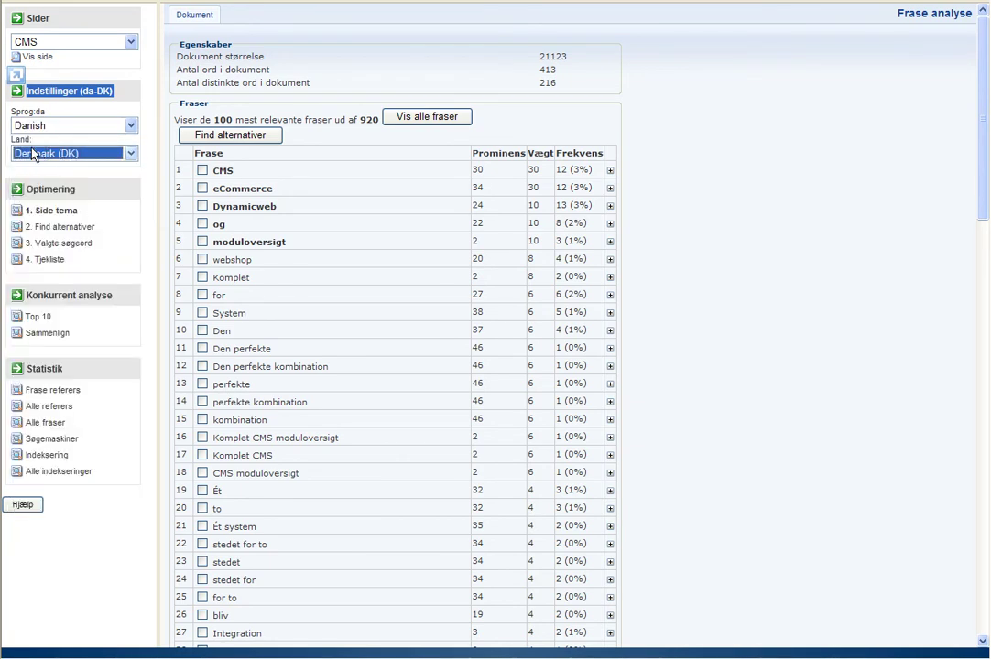
click(50, 94)
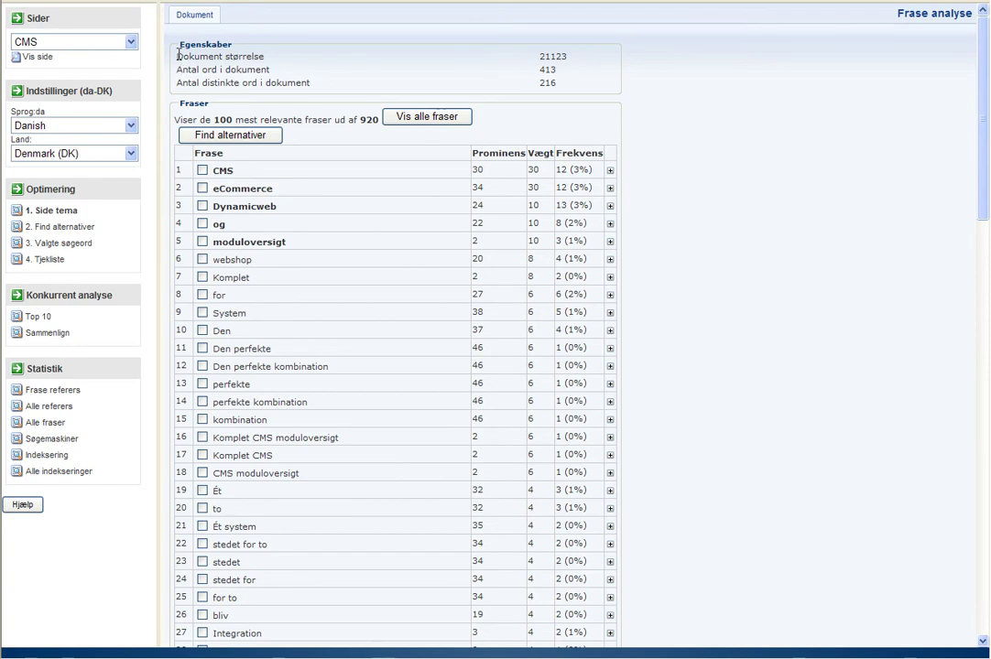
click(149, 47)
drag(562, 88, 181, 58)
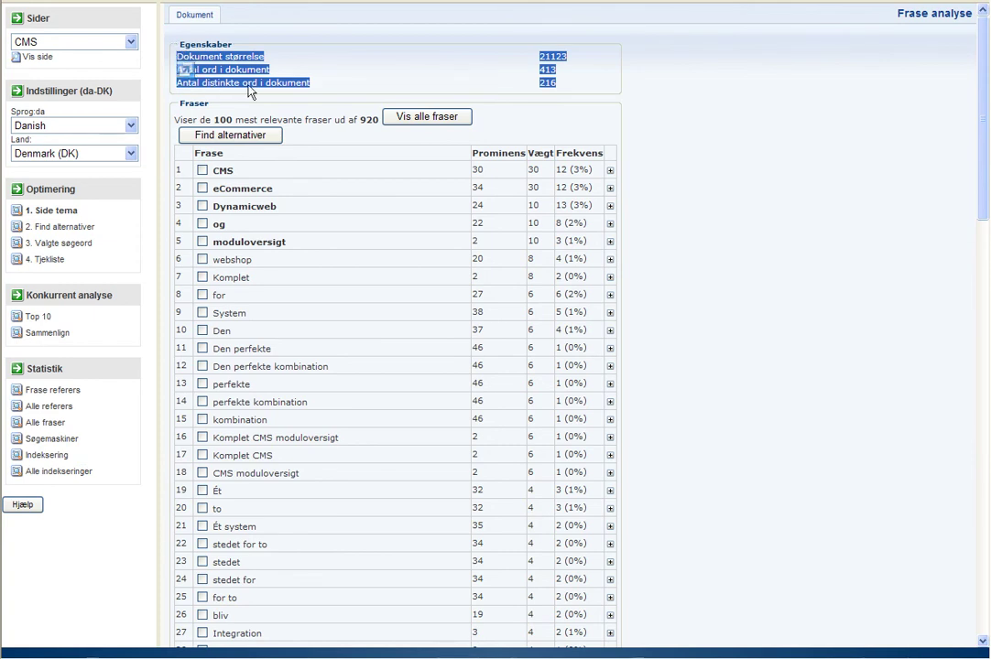
click(305, 110)
double_click(198, 106)
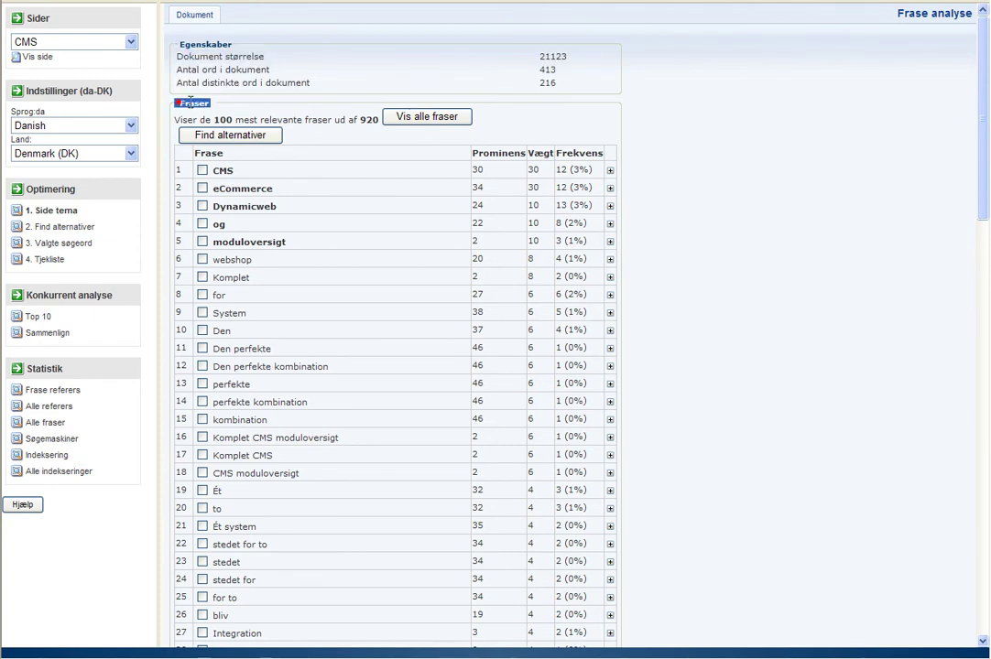
click(243, 119)
double_click(369, 119)
click(416, 136)
double_click(472, 170)
drag(475, 170, 606, 171)
- Expand the CMS row's HTML occurrences and highlight CMS in the page title snippet
click(610, 171)
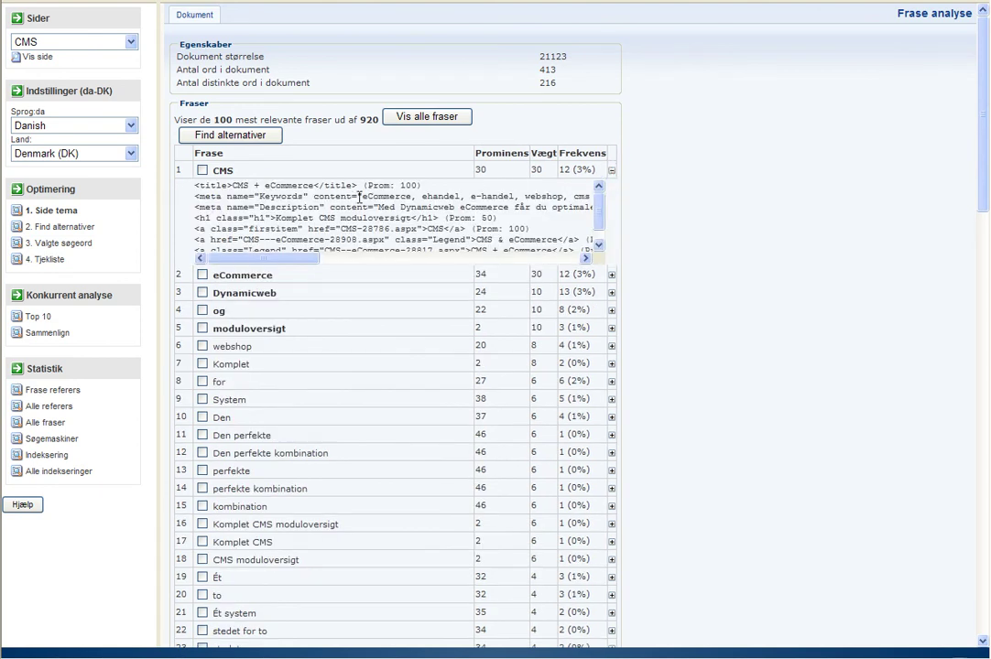
scroll(311, 209, down, 3)
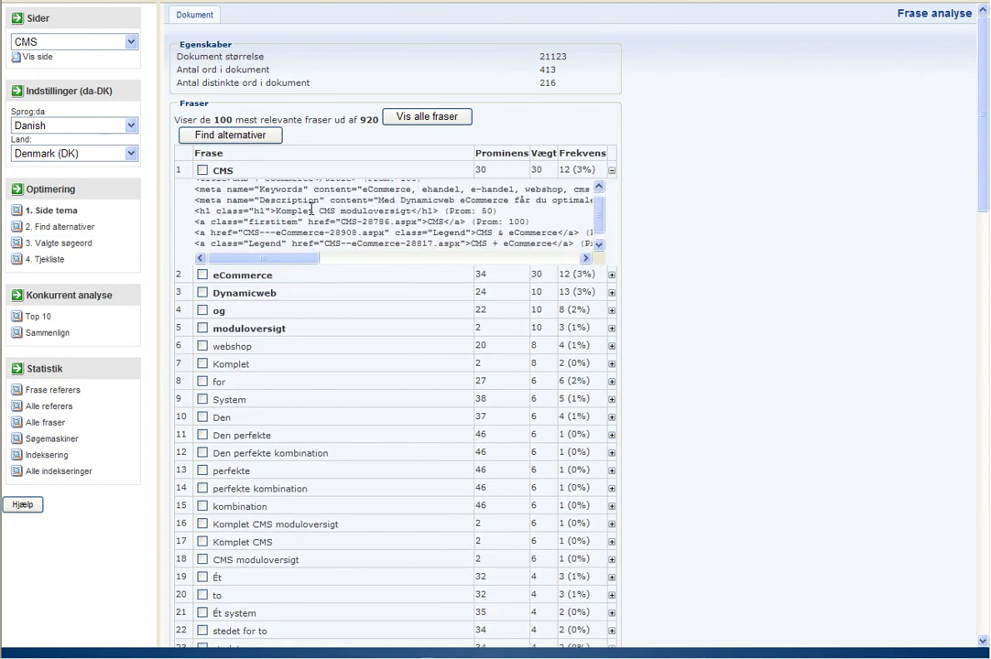
scroll(311, 209, up, 3)
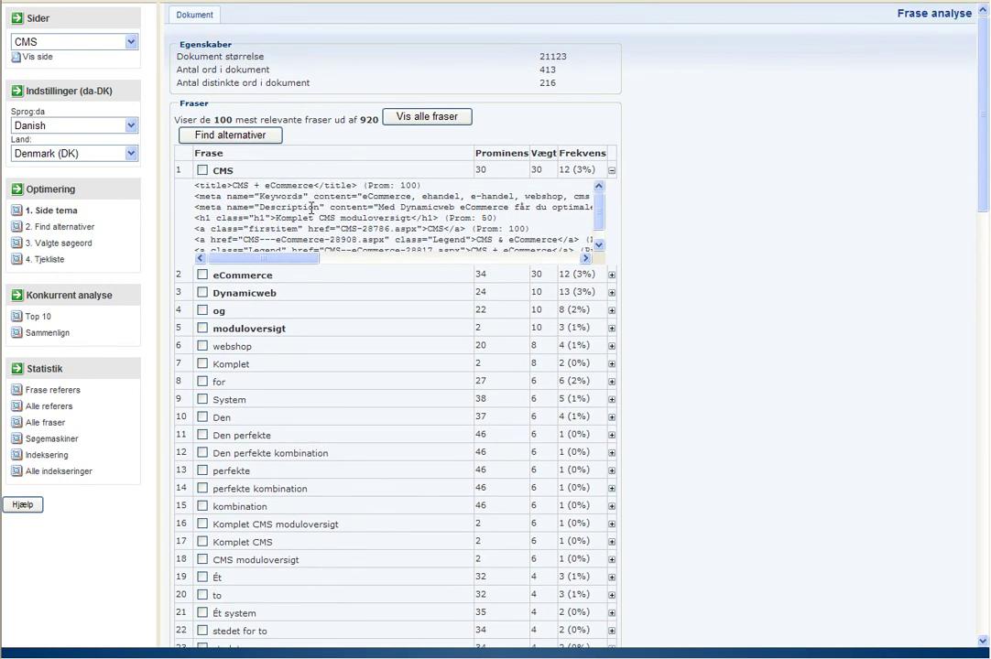
double_click(240, 185)
drag(240, 184, 356, 177)
- Collapse the CMS snippet panel and review its prominence 30 and frequency 12
click(403, 186)
double_click(403, 186)
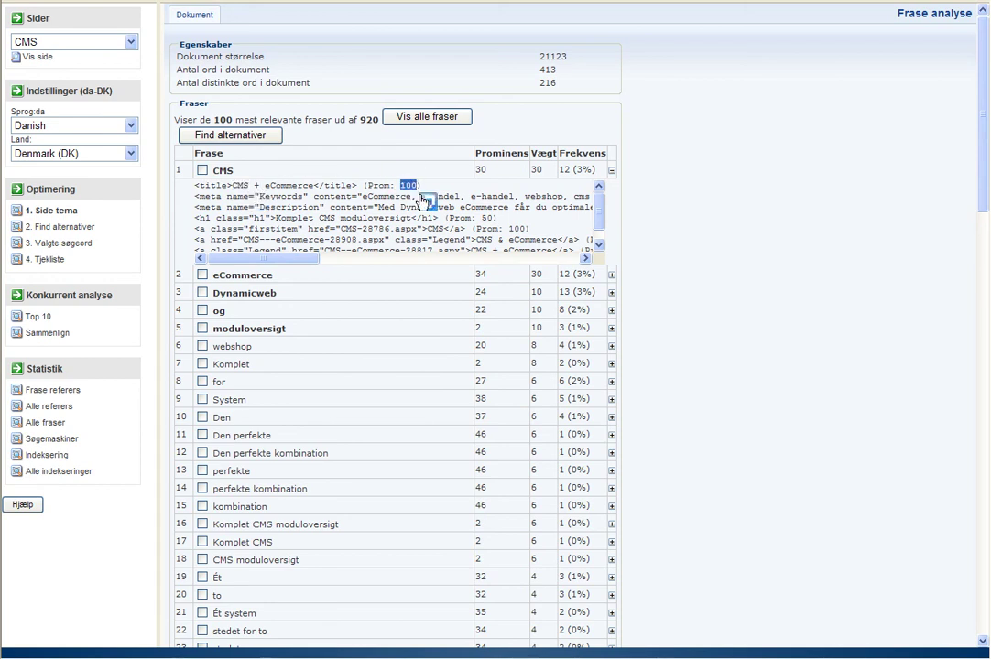
click(613, 173)
double_click(475, 170)
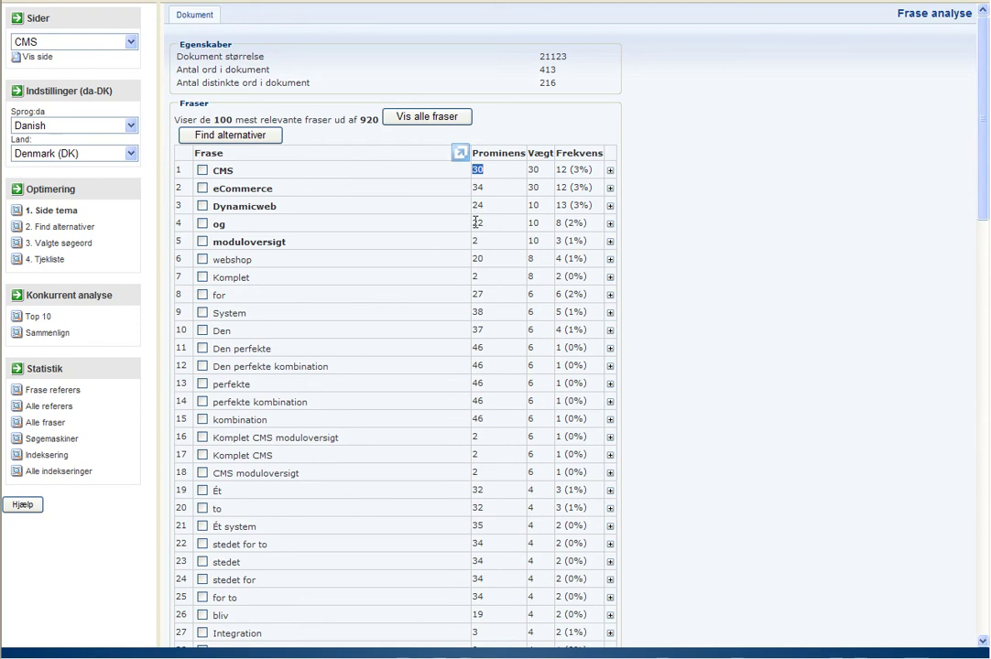
double_click(561, 170)
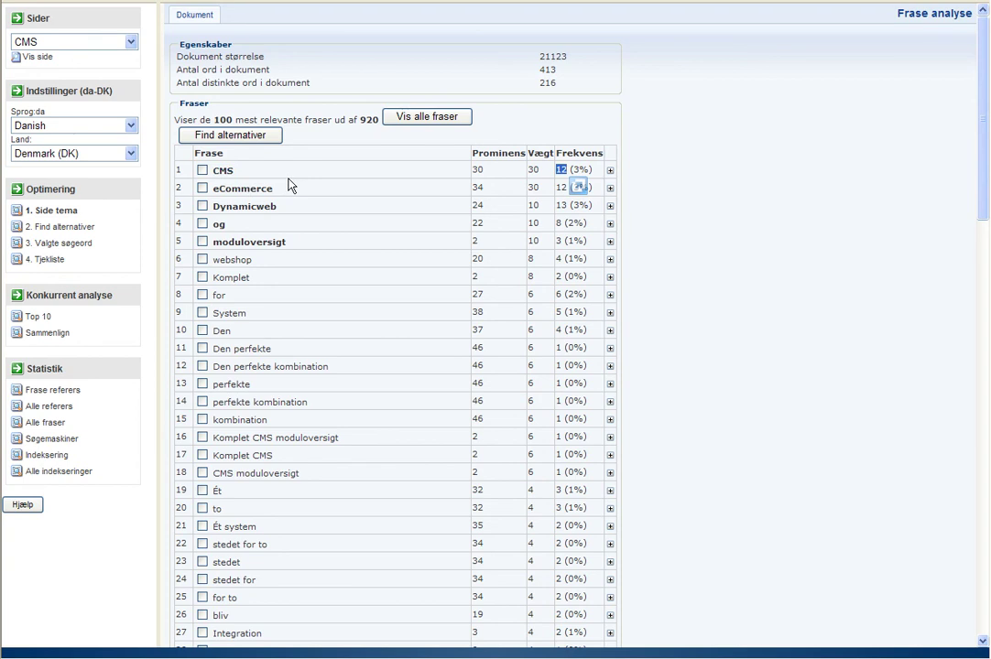
- Tick CMS and eCommerce and start Find alternativer for them
click(202, 171)
click(203, 189)
click(230, 136)
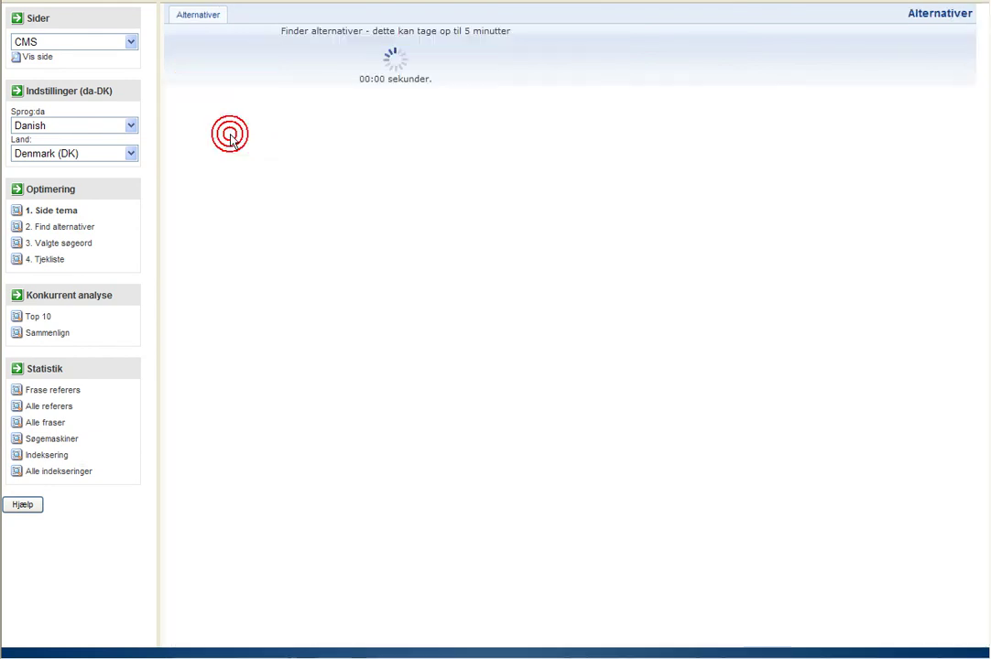